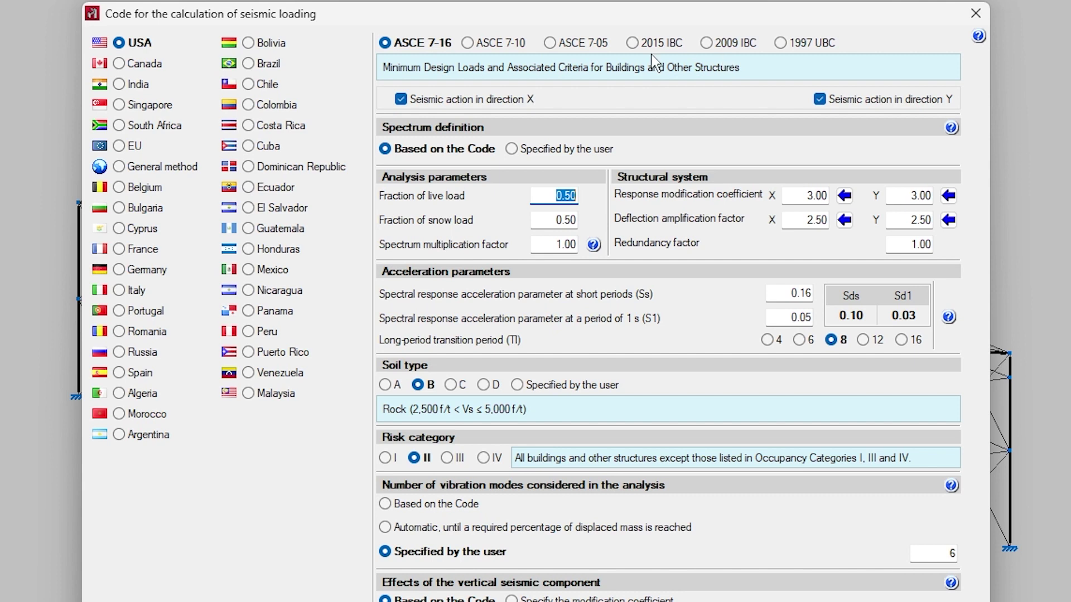
- Select the EU seismic code, Eurocode 8, for calculating the seismic loading
{"action": "left_click", "coordinate": [131, 170]}
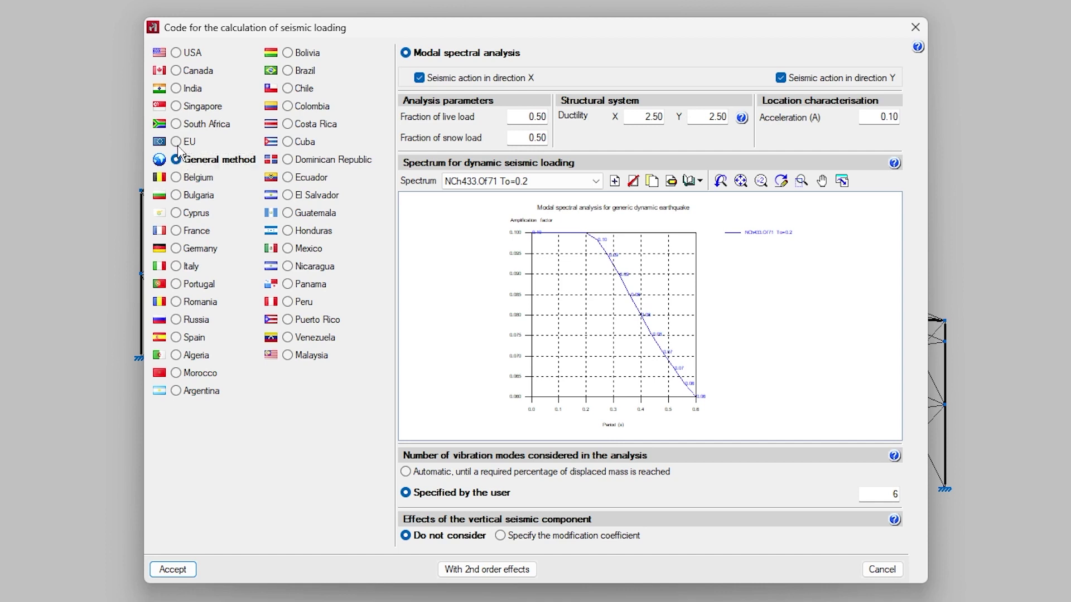
{"action": "left_click", "coordinate": [178, 143]}
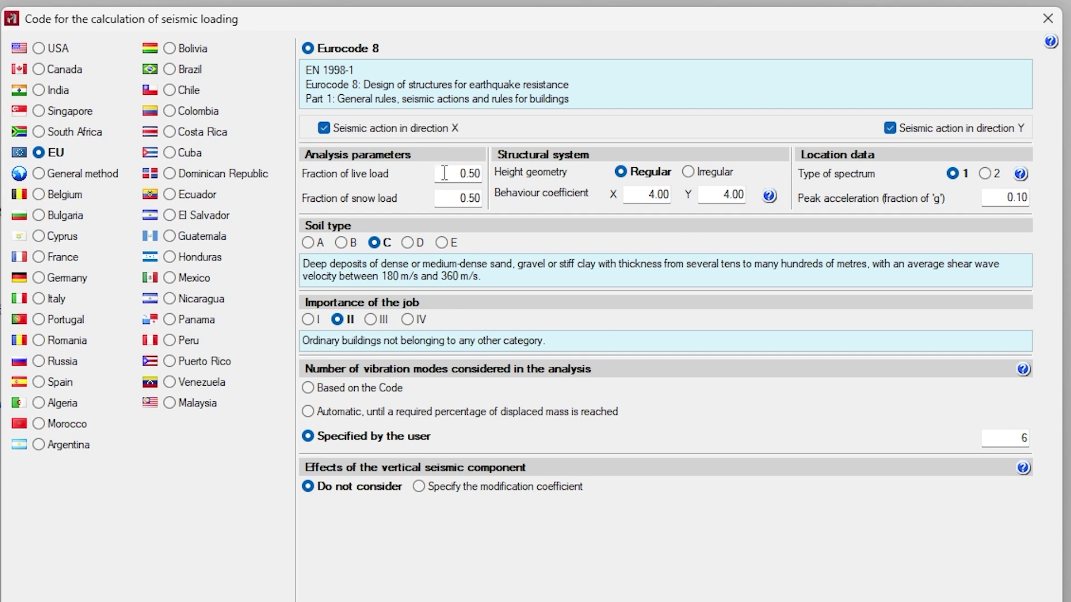
{"action": "left_click_drag", "start_coordinate": [451, 173], "coordinate": [485, 199]}
{"action": "left_click", "coordinate": [480, 198]}
- Examine the behaviour coefficient tables for concrete, steel and composite structures, and the explanation of the spectrum types
{"action": "left_click", "coordinate": [769, 195]}
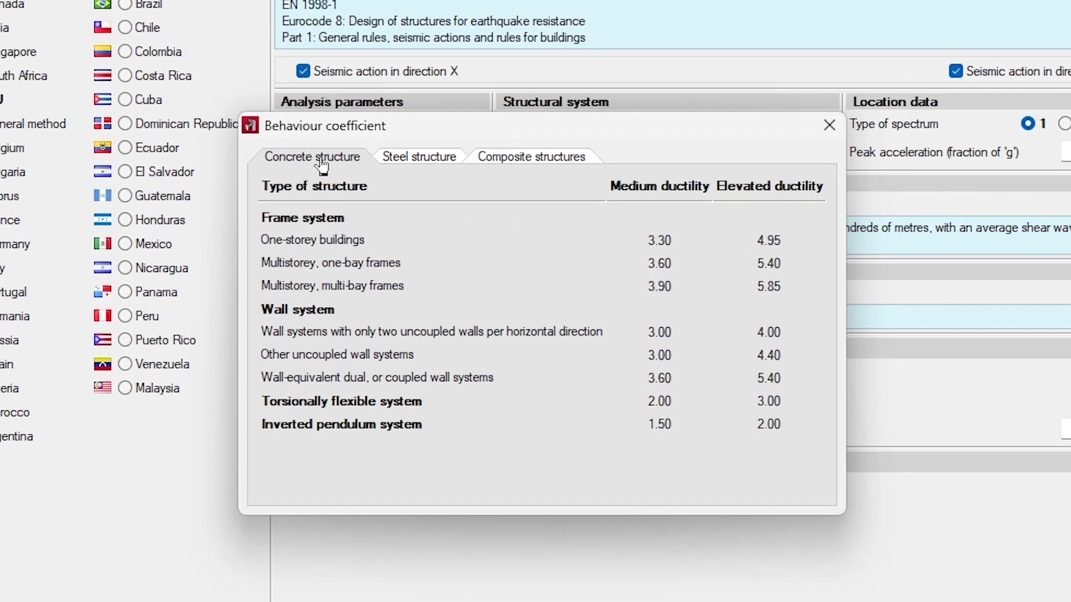
{"action": "left_click", "coordinate": [420, 159]}
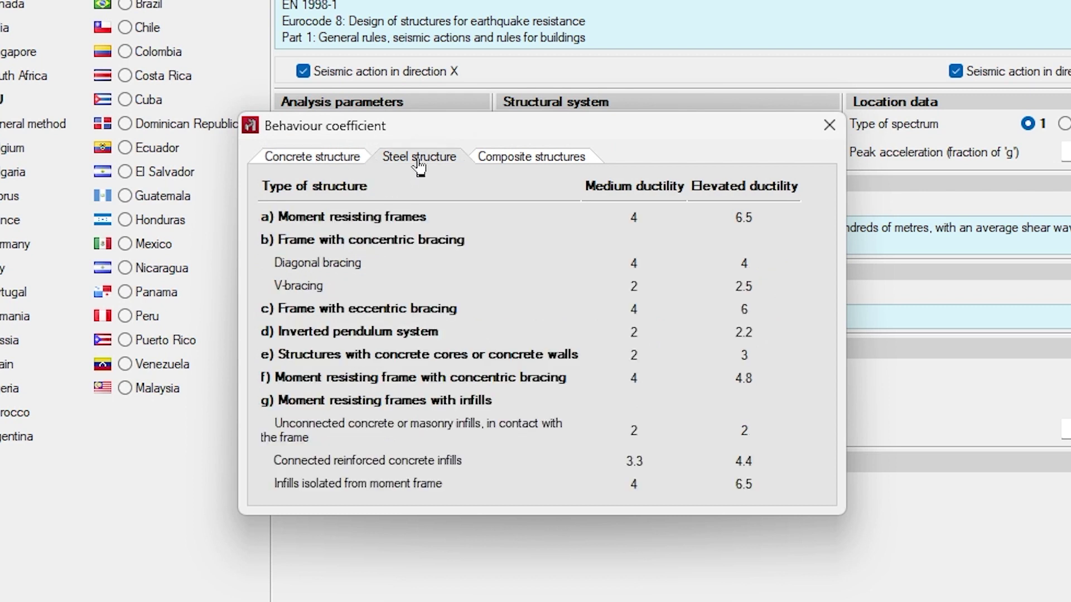
{"action": "left_click", "coordinate": [531, 162]}
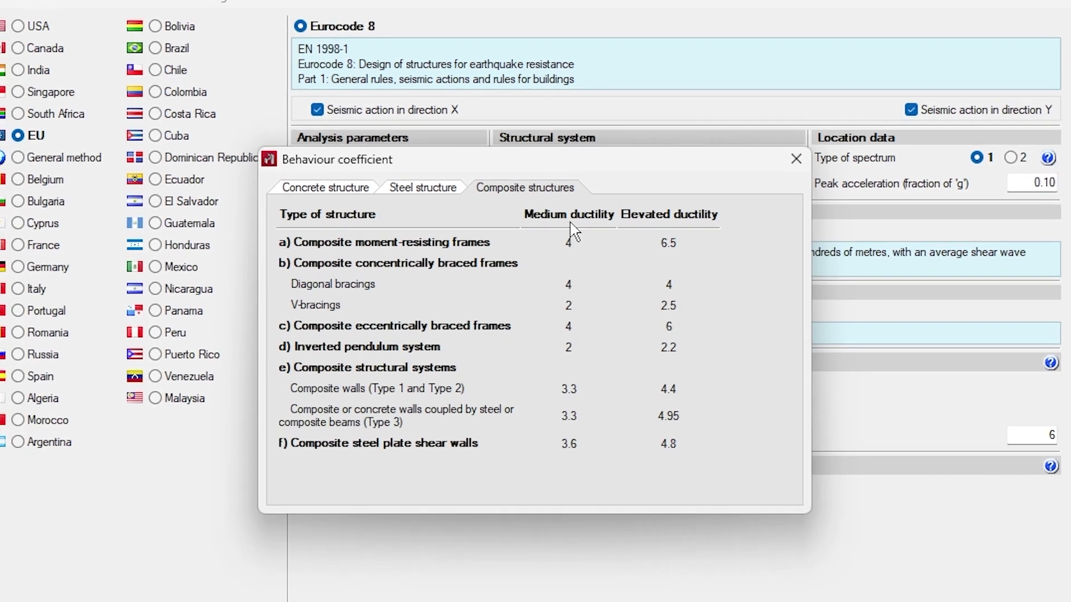
{"action": "left_click", "coordinate": [780, 175]}
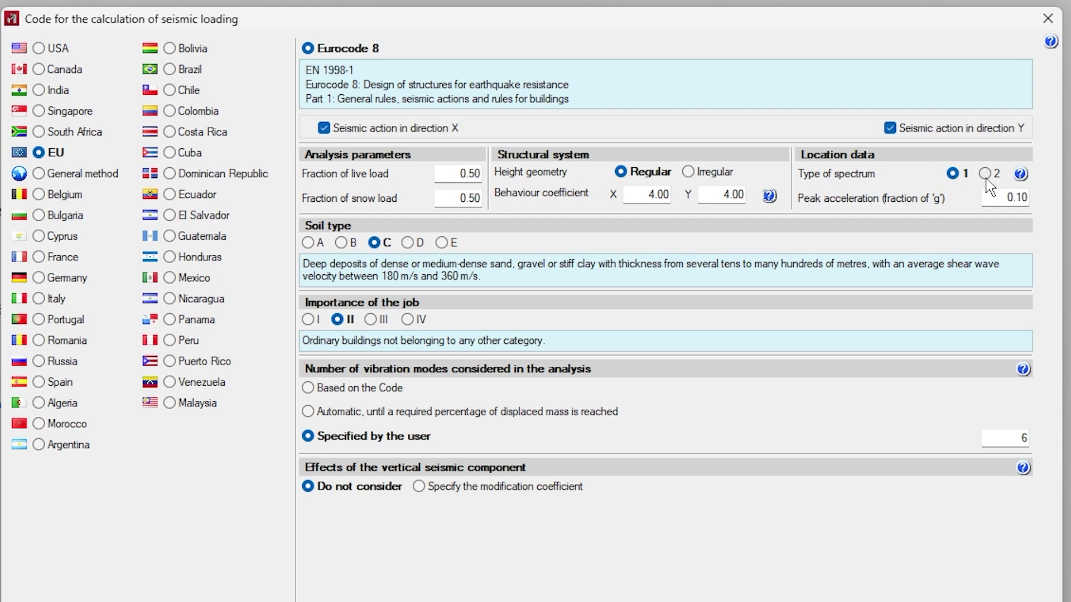
{"action": "left_click", "coordinate": [1019, 173]}
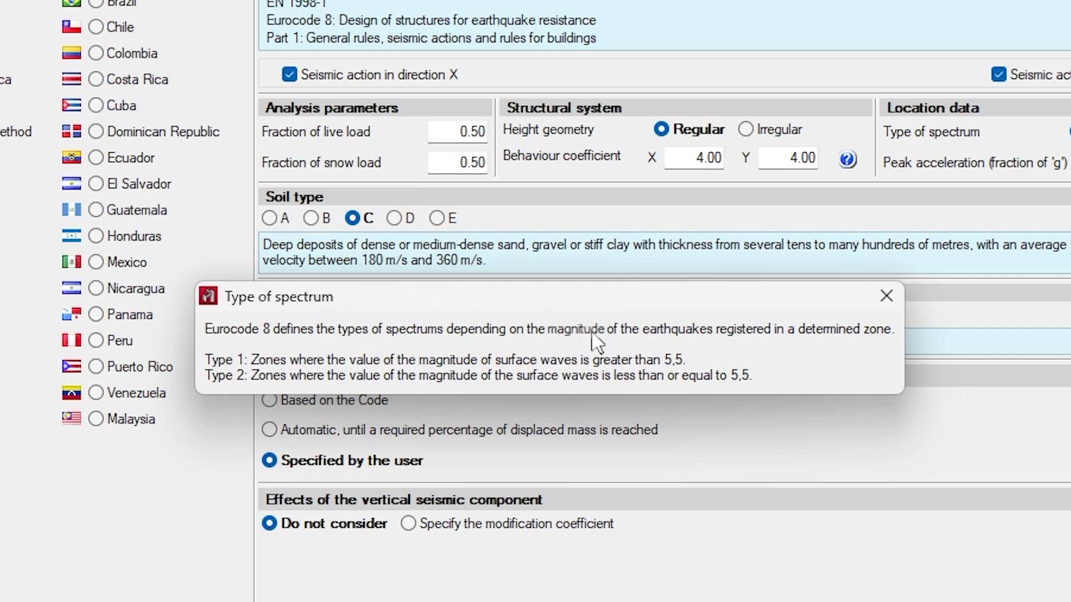
{"action": "left_click", "coordinate": [886, 295]}
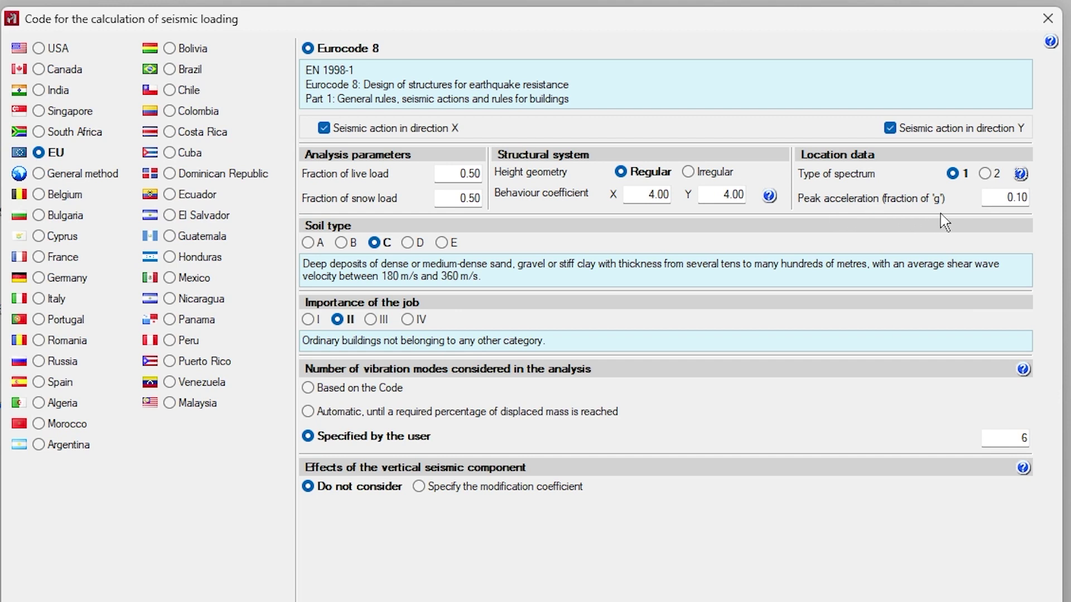
- Try soil type B and job importance III, and return the choices to soil type C and importance II
{"action": "left_click", "coordinate": [1027, 199]}
{"action": "left_click", "coordinate": [1027, 198]}
{"action": "left_click", "coordinate": [338, 247]}
{"action": "left_click", "coordinate": [374, 243]}
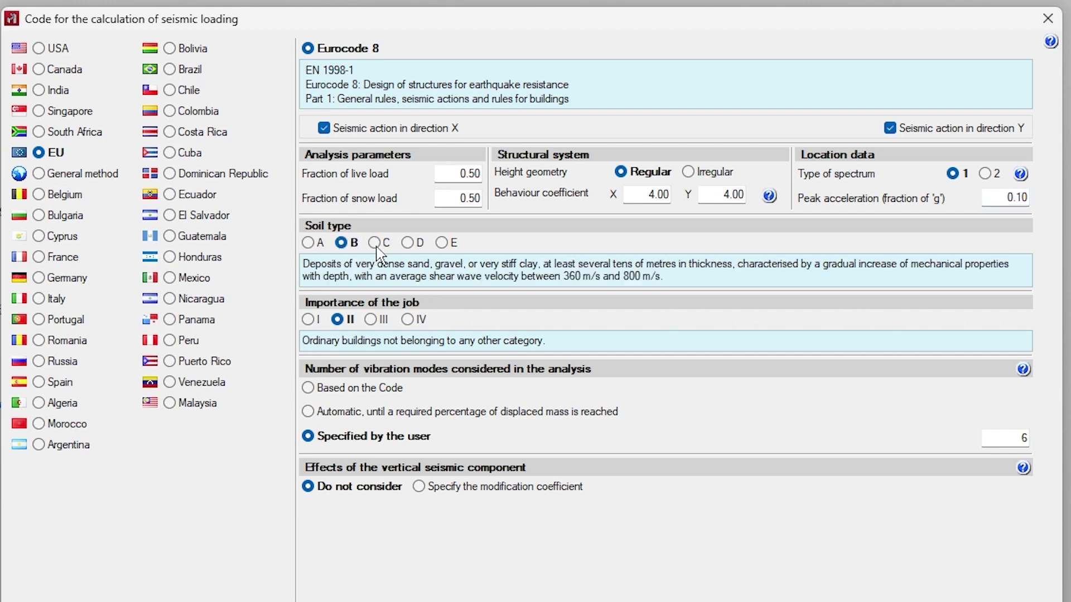
{"action": "left_click", "coordinate": [370, 320]}
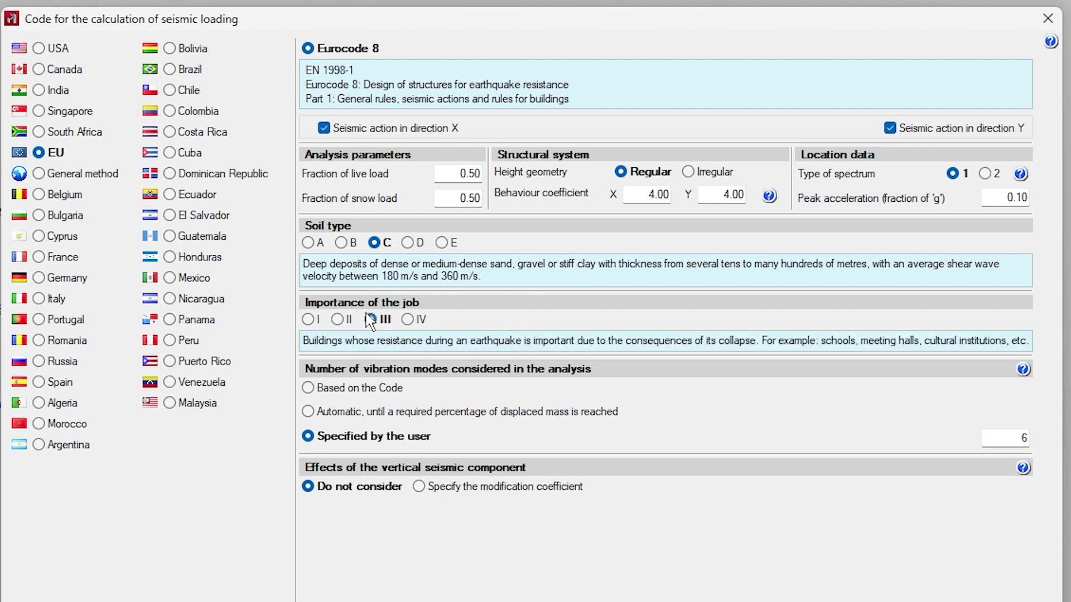
{"action": "left_click", "coordinate": [341, 320]}
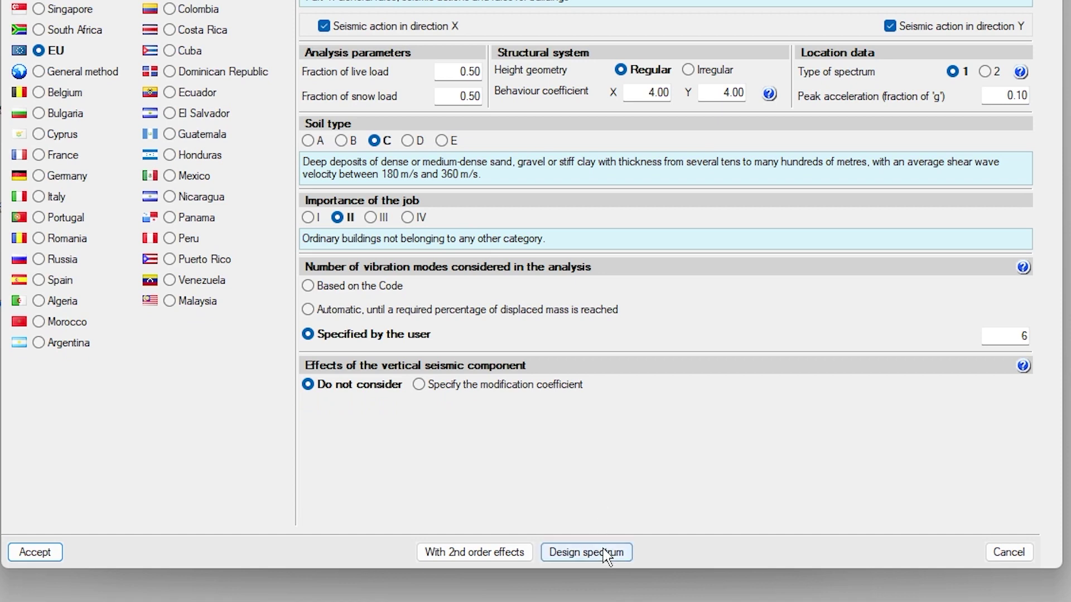
- View the design spectrum for the current Eurocode 8 parameters and close it
{"action": "left_click", "coordinate": [607, 567]}
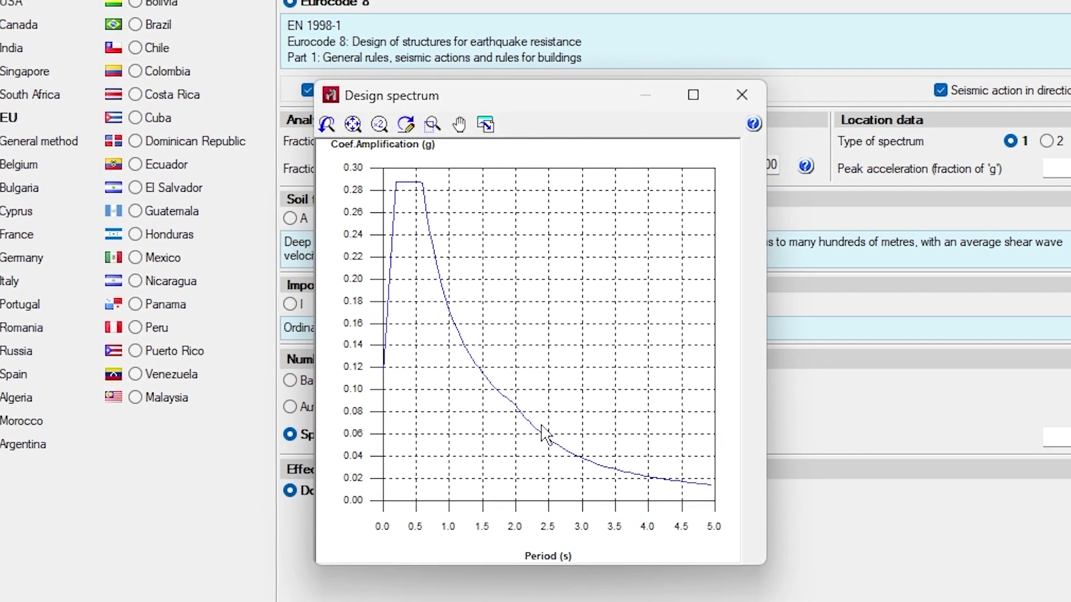
{"action": "left_click", "coordinate": [754, 93]}
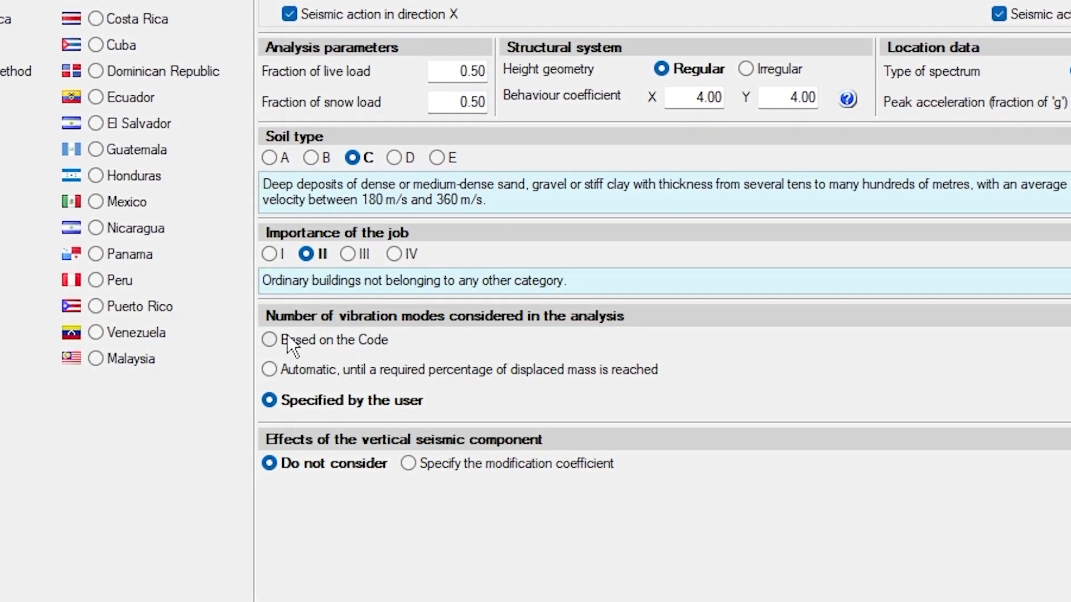
- Set the number of vibration modes to automatic, until 90 % of displaced mass is reached
{"action": "left_click", "coordinate": [270, 340]}
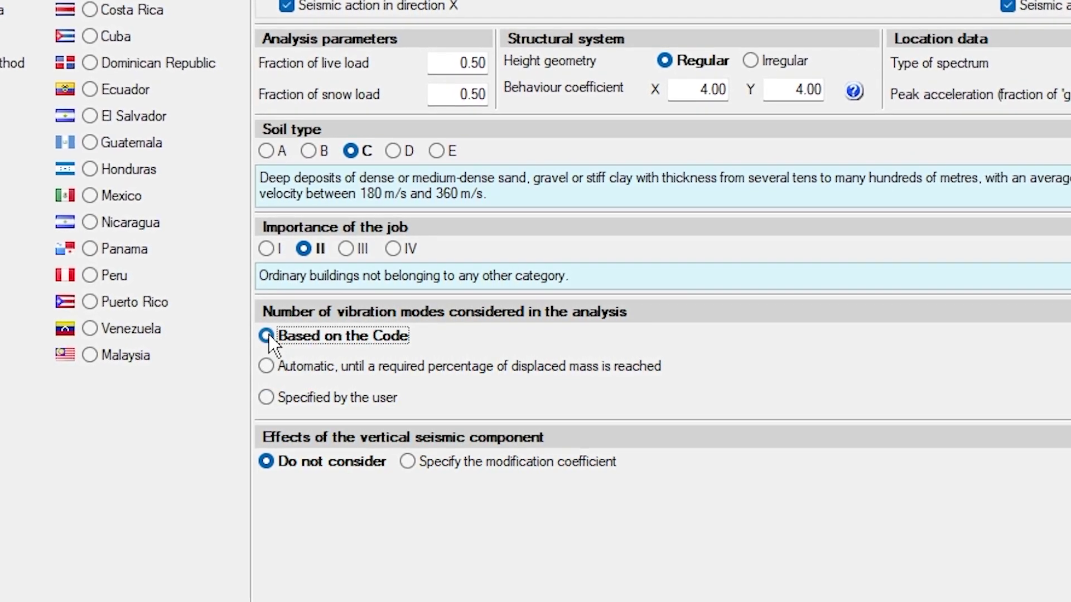
{"action": "left_click", "coordinate": [266, 367]}
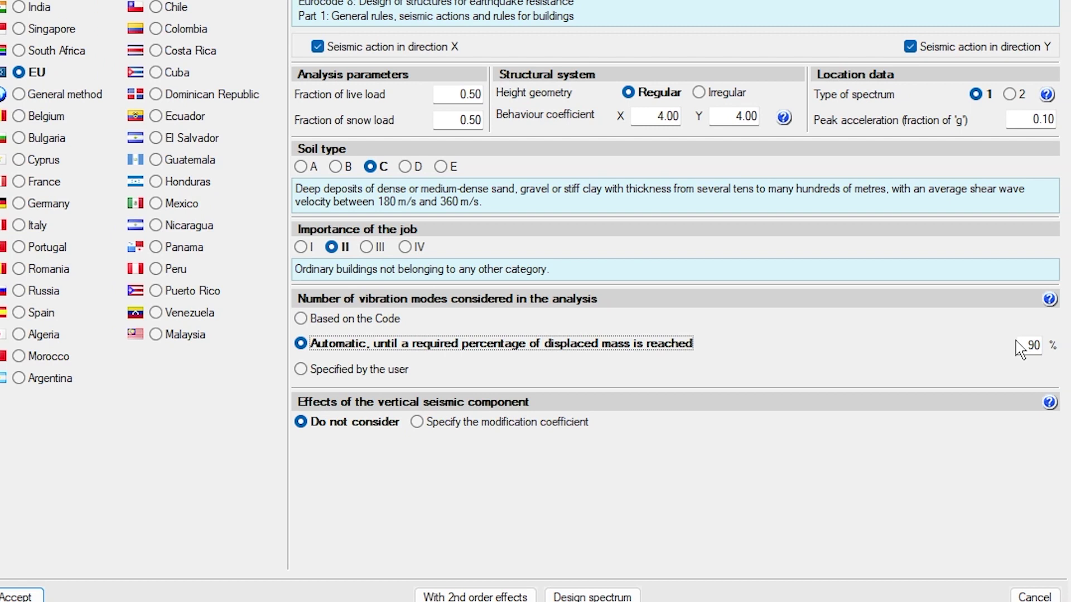
{"action": "left_click", "coordinate": [1026, 346]}
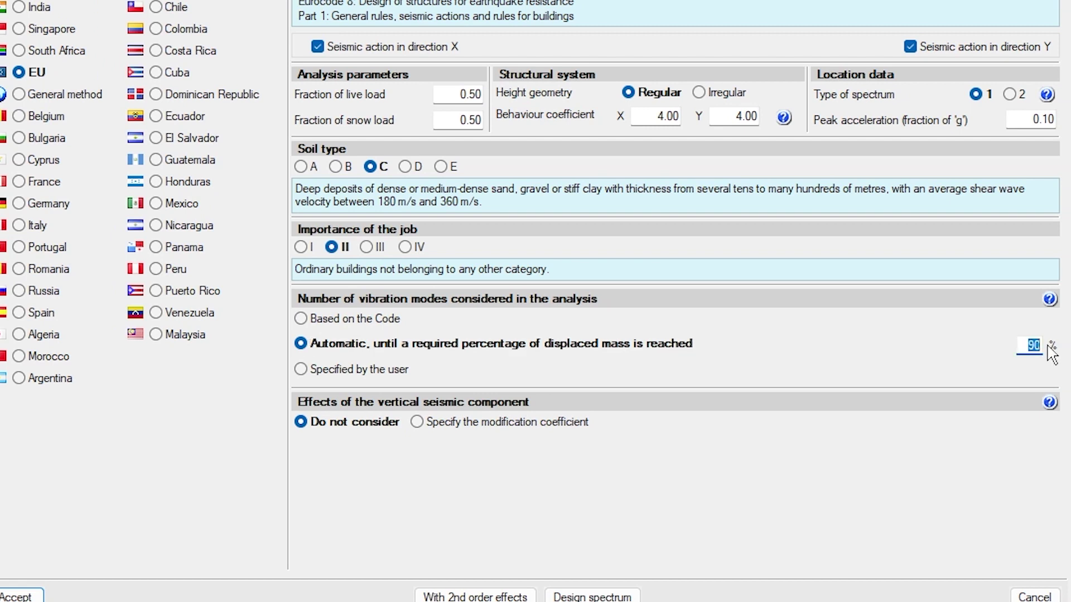
{"action": "left_click", "coordinate": [303, 371]}
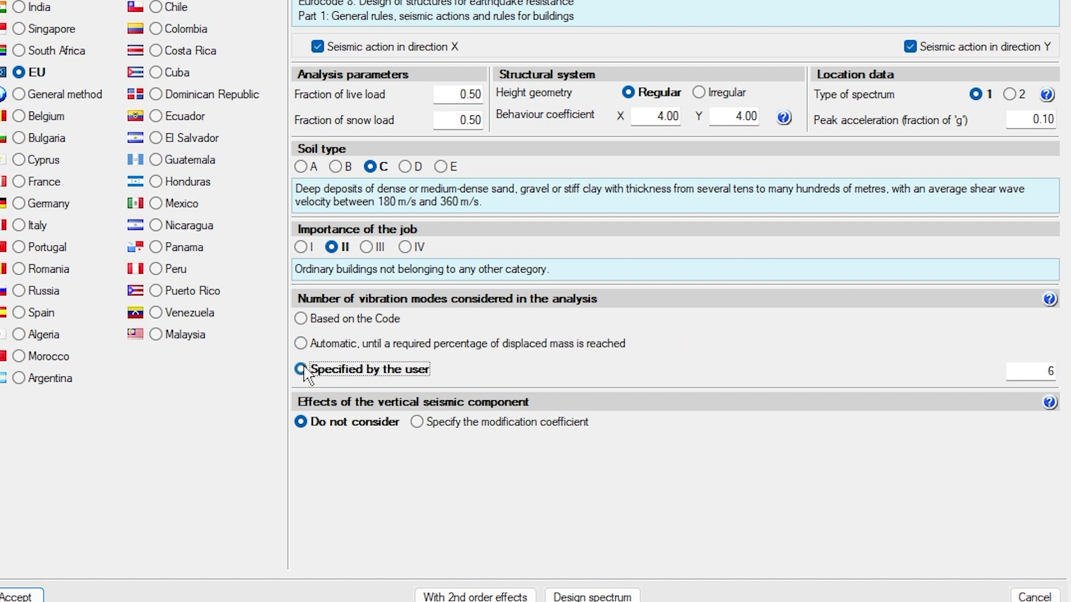
{"action": "double_click", "coordinate": [1030, 372]}
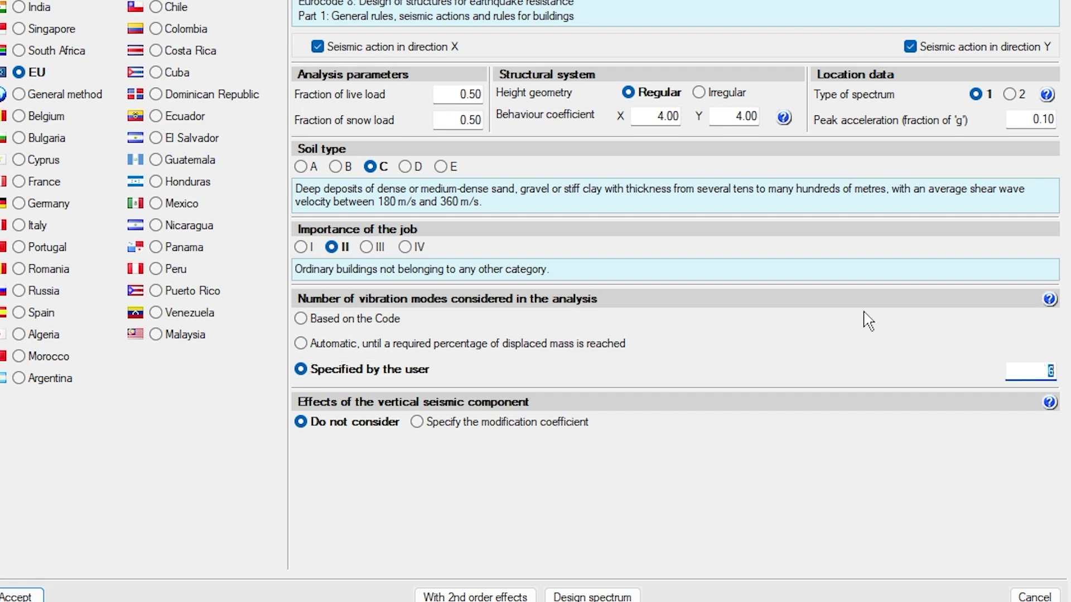
{"action": "left_click", "coordinate": [301, 345]}
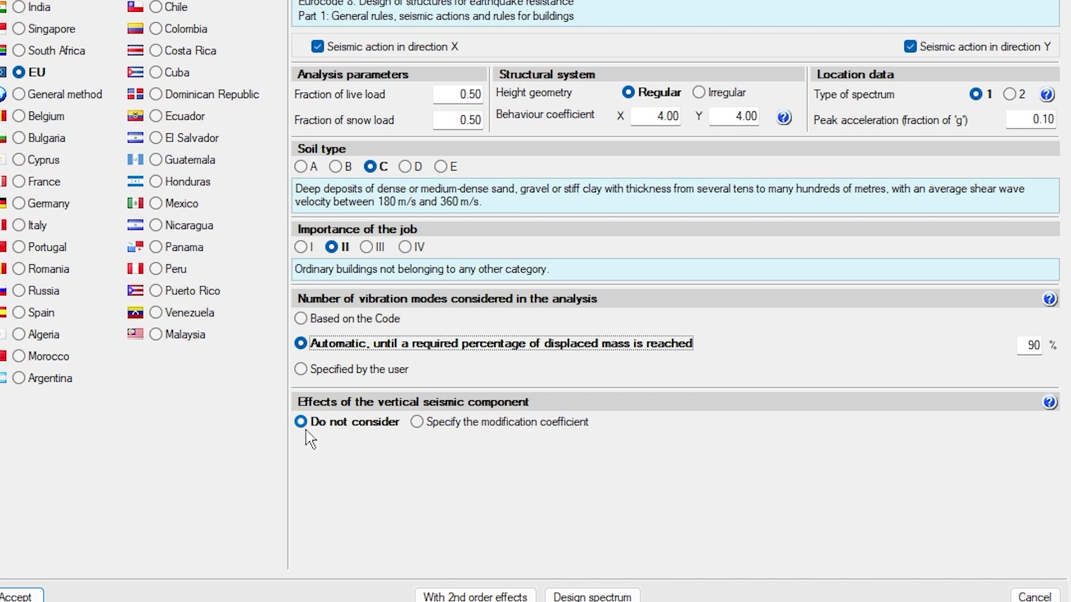
- Try specifying a modification coefficient for the vertical seismic component, and return to not considering its effects
{"action": "left_click", "coordinate": [419, 429]}
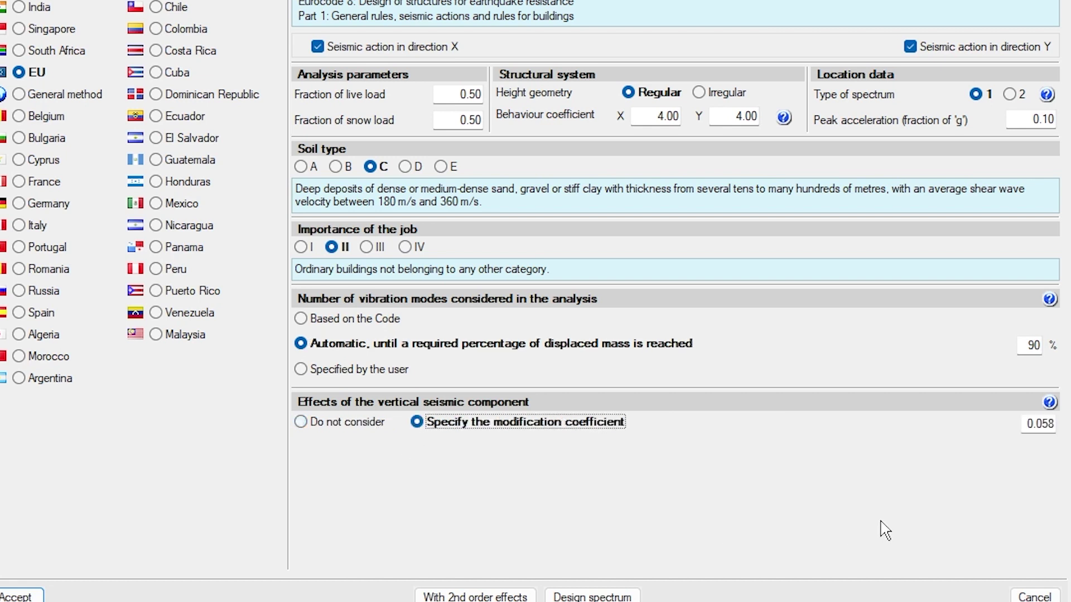
{"action": "left_click", "coordinate": [1030, 426]}
{"action": "left_click_drag", "start_coordinate": [1031, 427], "coordinate": [1066, 428]}
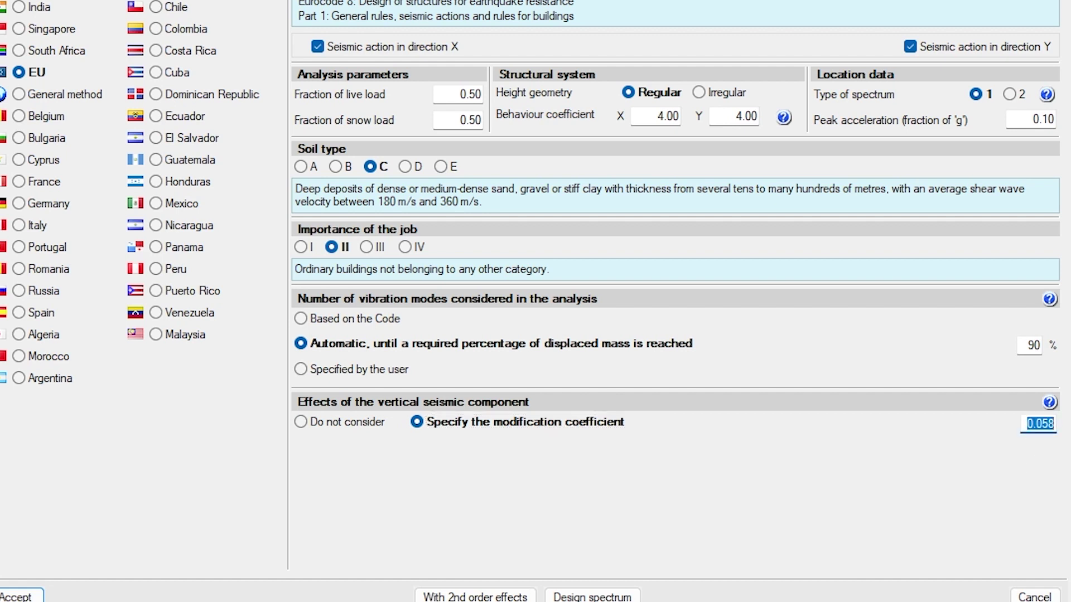
{"action": "left_click", "coordinate": [301, 422]}
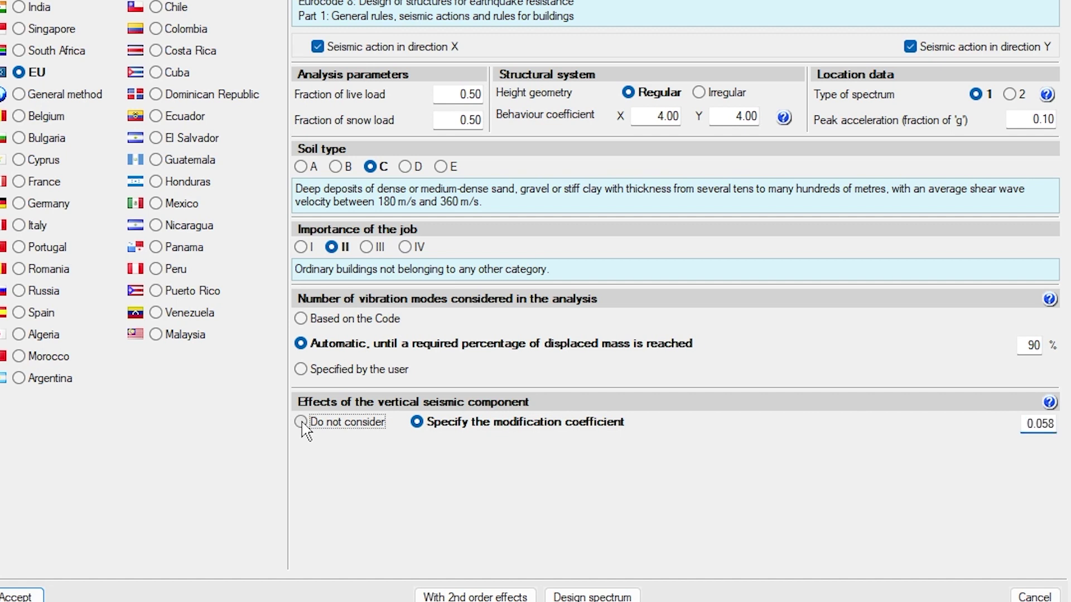
- Read through the help document on the effects of the vertical seismic component and close it
{"action": "left_click", "coordinate": [1049, 402]}
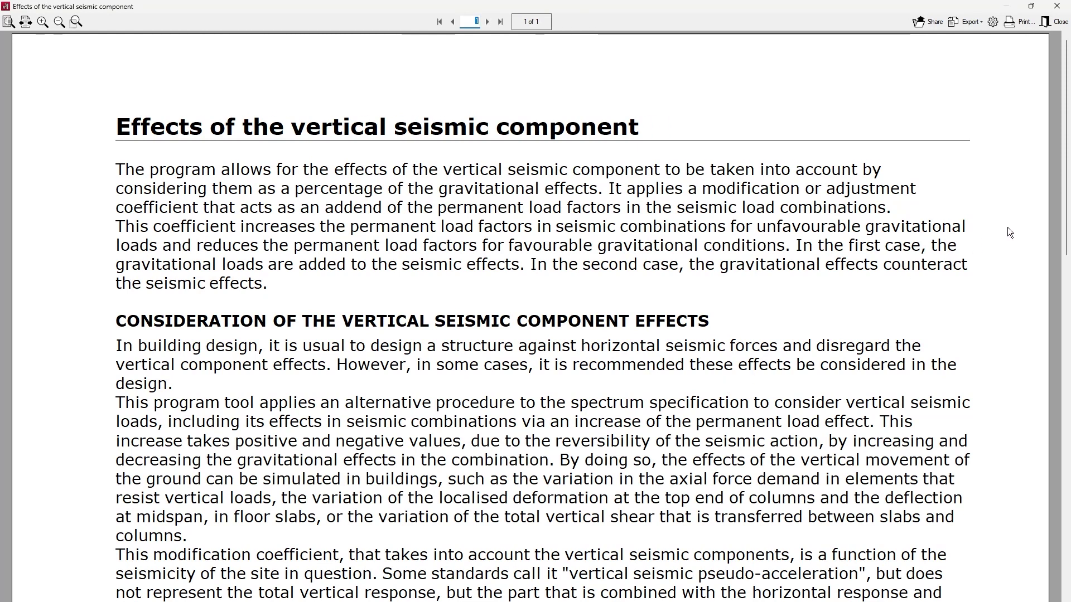
{"action": "left_click_drag", "start_coordinate": [1061, 201], "coordinate": [1062, 490]}
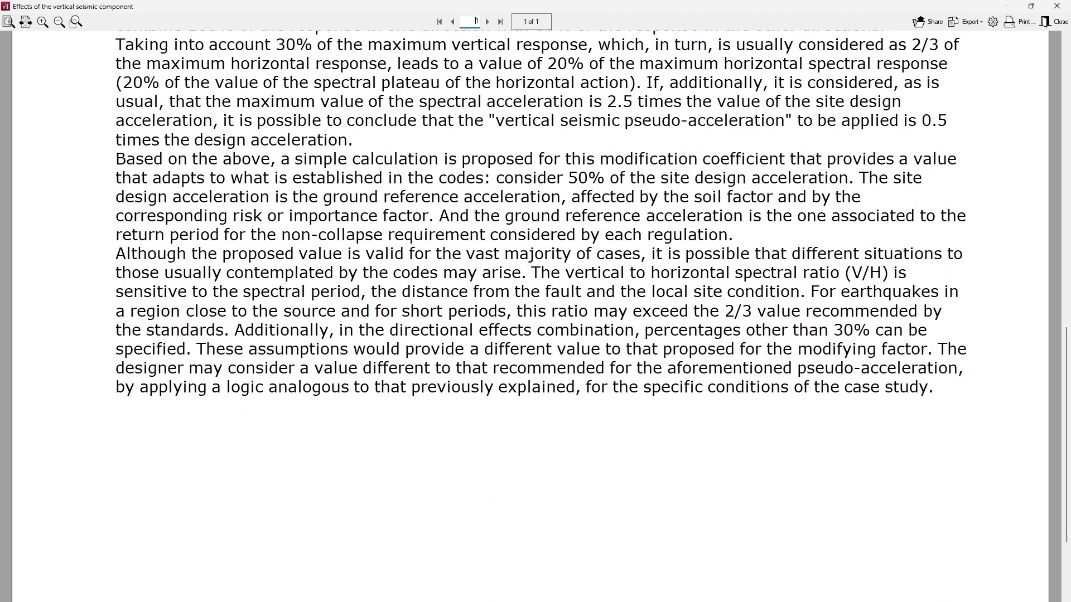
{"action": "left_click", "coordinate": [1056, 21]}
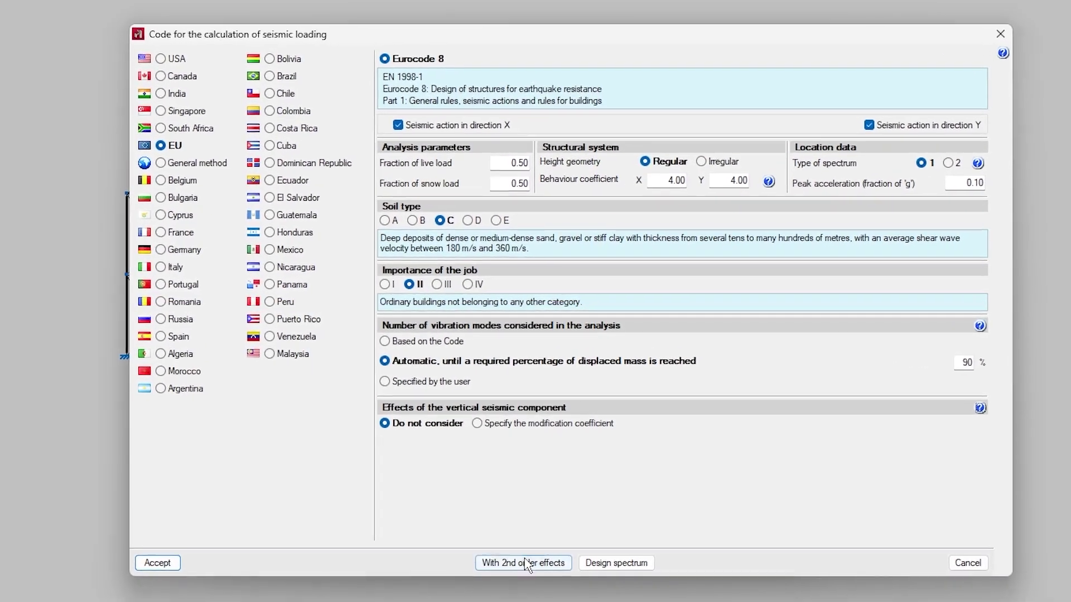
- Consider second order effects with a displacement multiplier of 1.00, and accept the Eurocode 8 seismic settings
{"action": "left_click", "coordinate": [520, 556]}
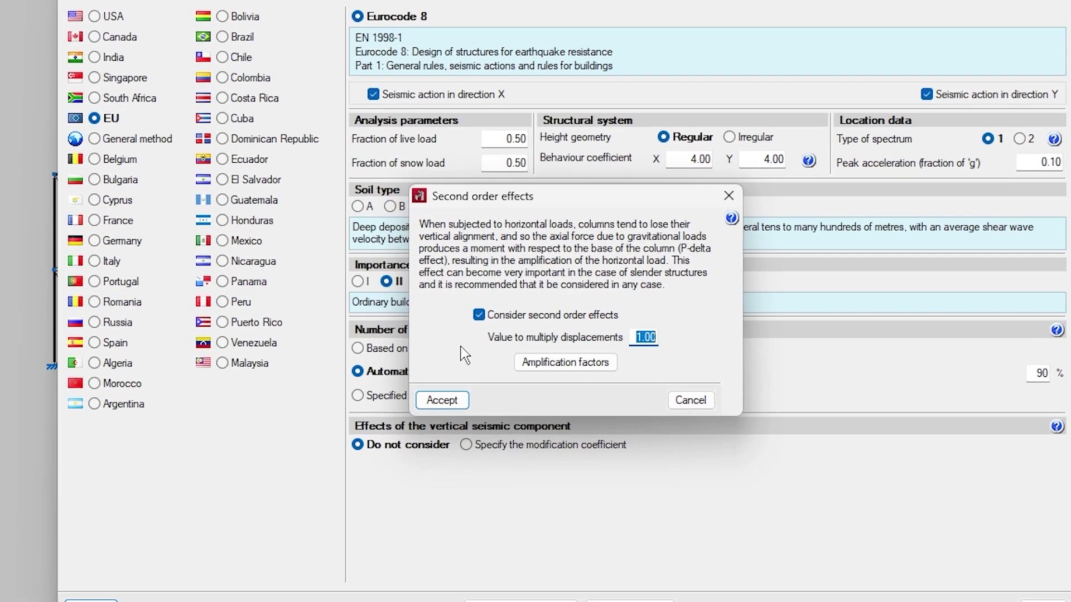
{"action": "left_click", "coordinate": [481, 313]}
{"action": "left_click", "coordinate": [474, 314]}
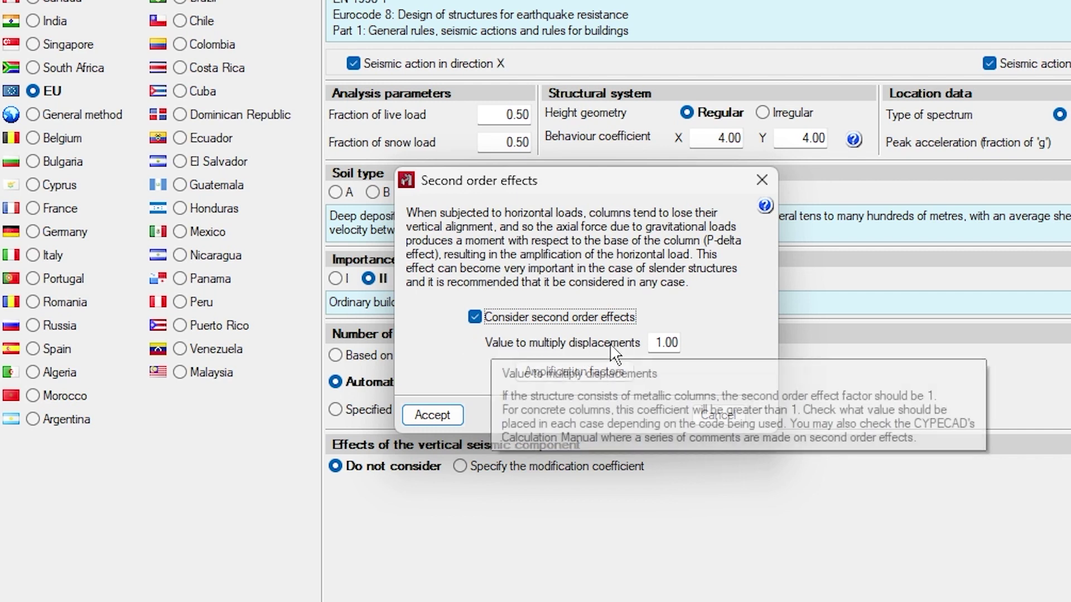
{"action": "left_click", "coordinate": [667, 343]}
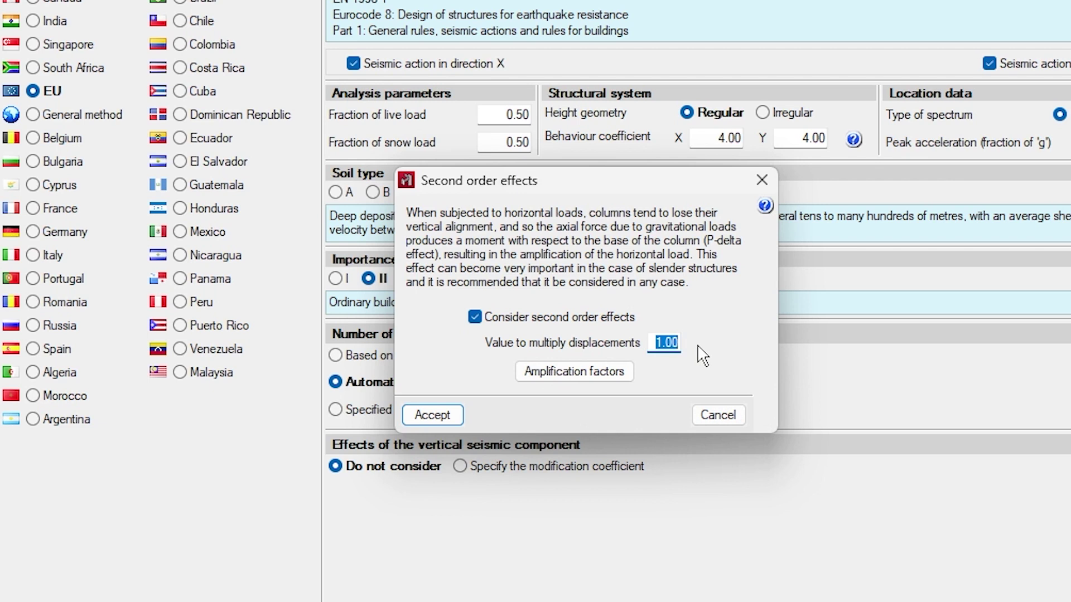
{"action": "left_click", "coordinate": [678, 343]}
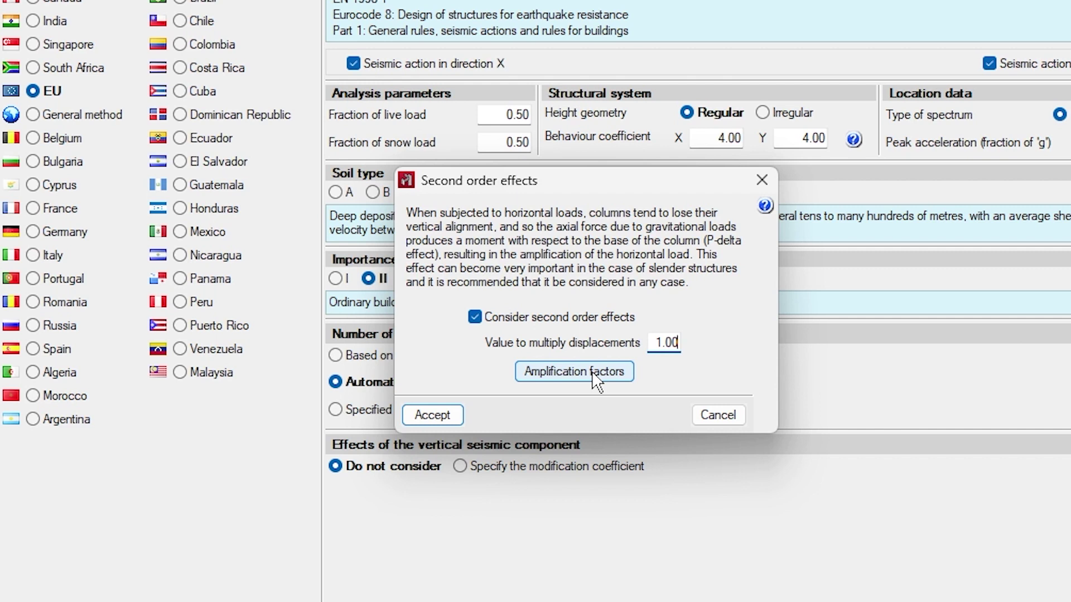
{"action": "left_click", "coordinate": [437, 420]}
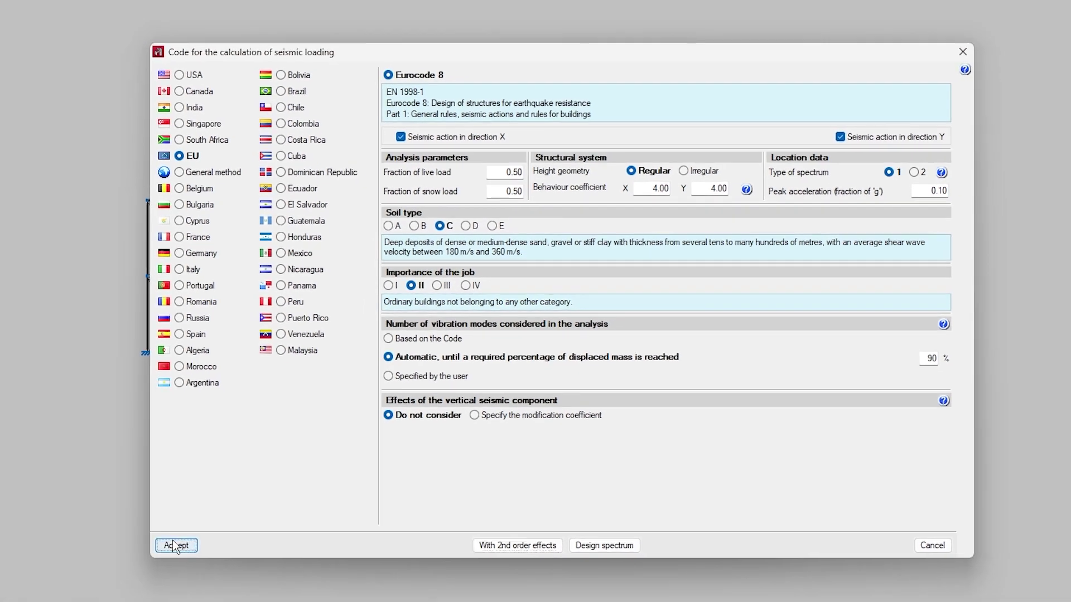
{"action": "left_click", "coordinate": [174, 545]}
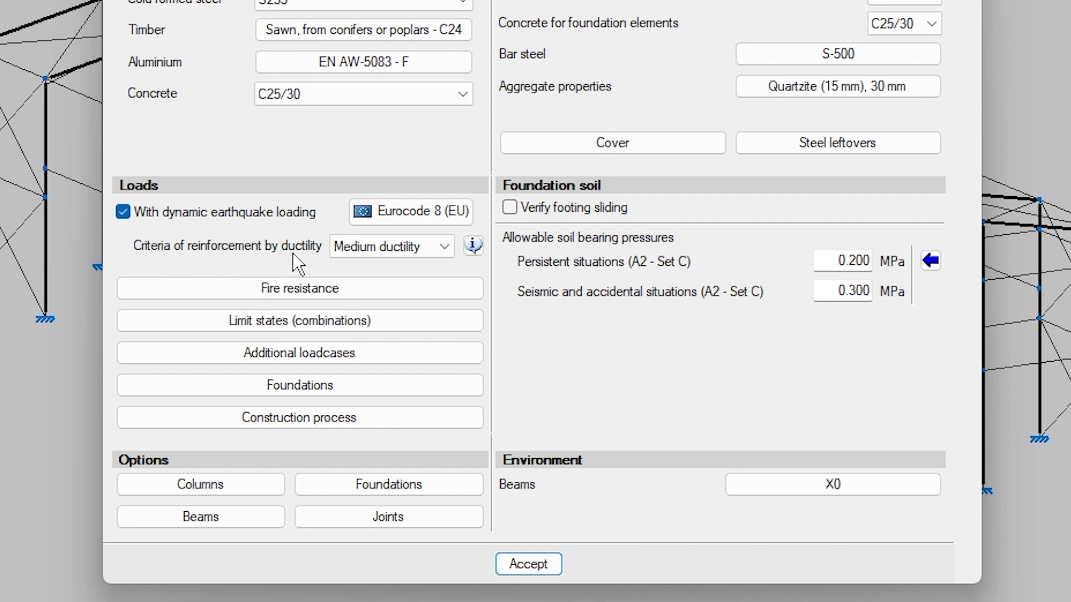
- Choose Medium ductility as the criteria of reinforcement by ductility
{"action": "left_click", "coordinate": [338, 249]}
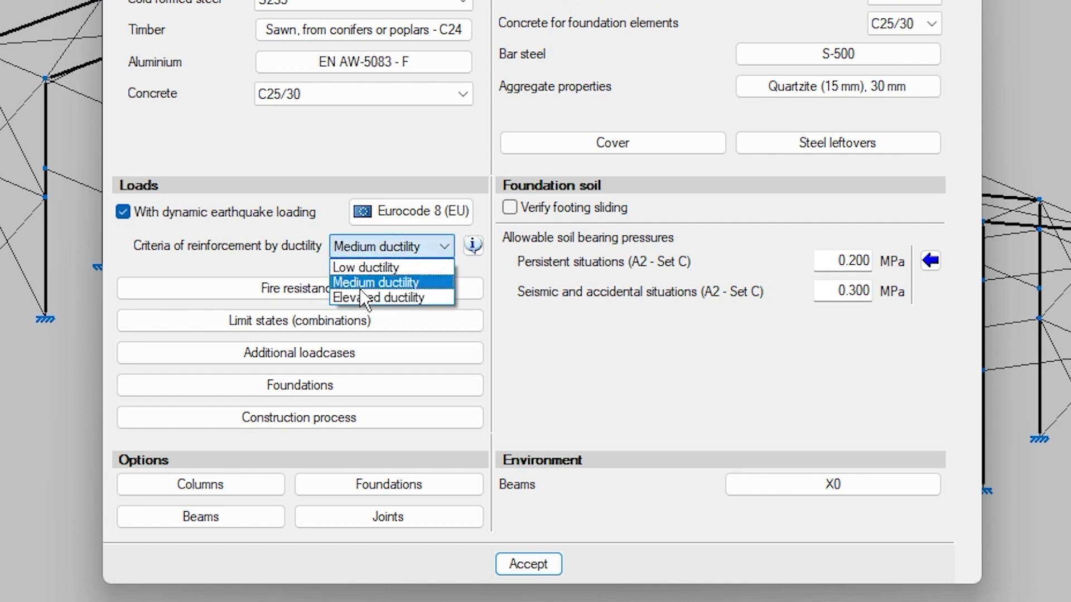
{"action": "left_click", "coordinate": [381, 282]}
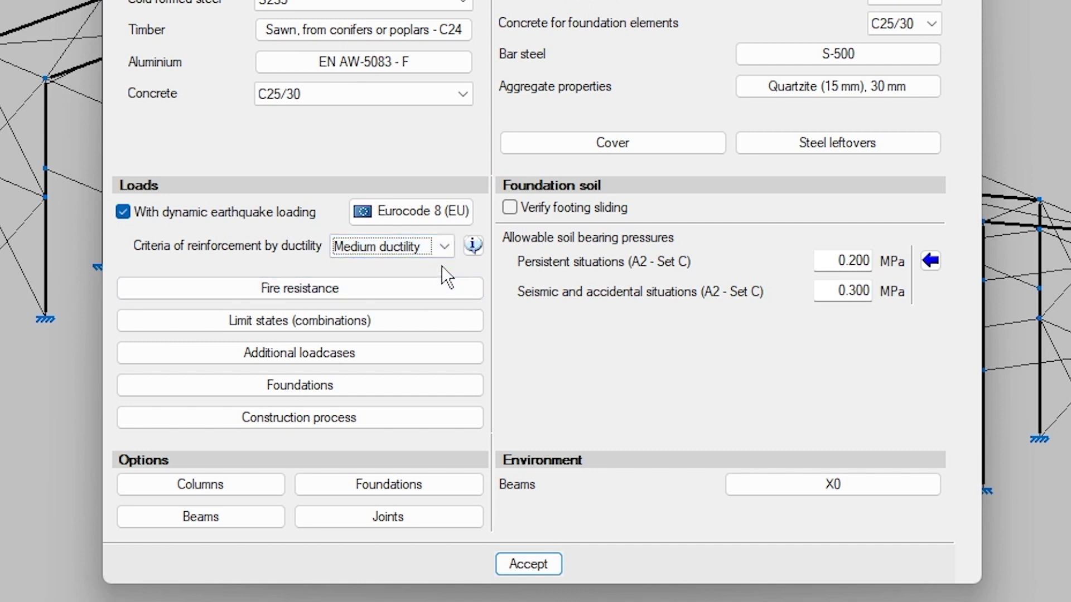
- Read through the help document on the criteria for reinforcement due to ductility and close it
{"action": "left_click", "coordinate": [474, 250]}
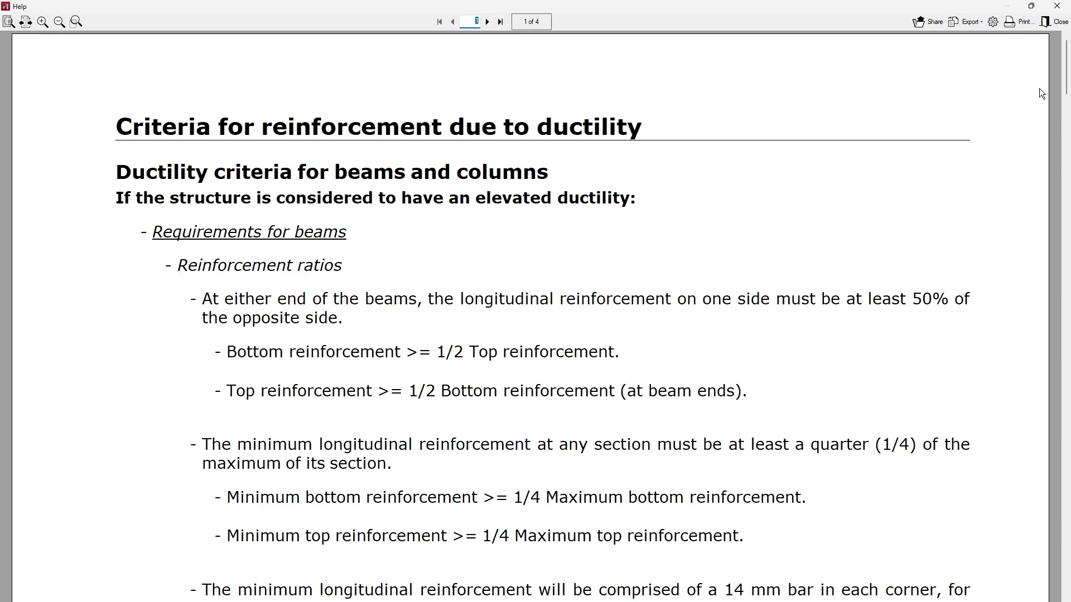
{"action": "scroll", "coordinate": [1040, 92], "scroll_direction": "down", "scroll_amount": 20}
{"action": "scroll", "coordinate": [536, 312], "scroll_direction": "down", "scroll_amount": 20}
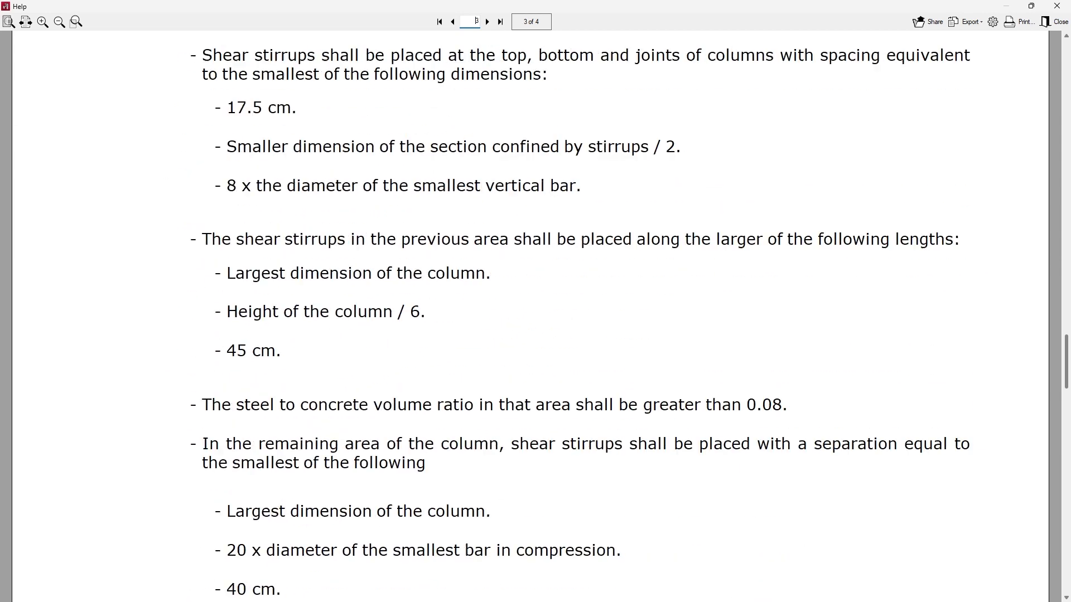
{"action": "scroll", "coordinate": [585, 312], "scroll_direction": "down", "scroll_amount": 1}
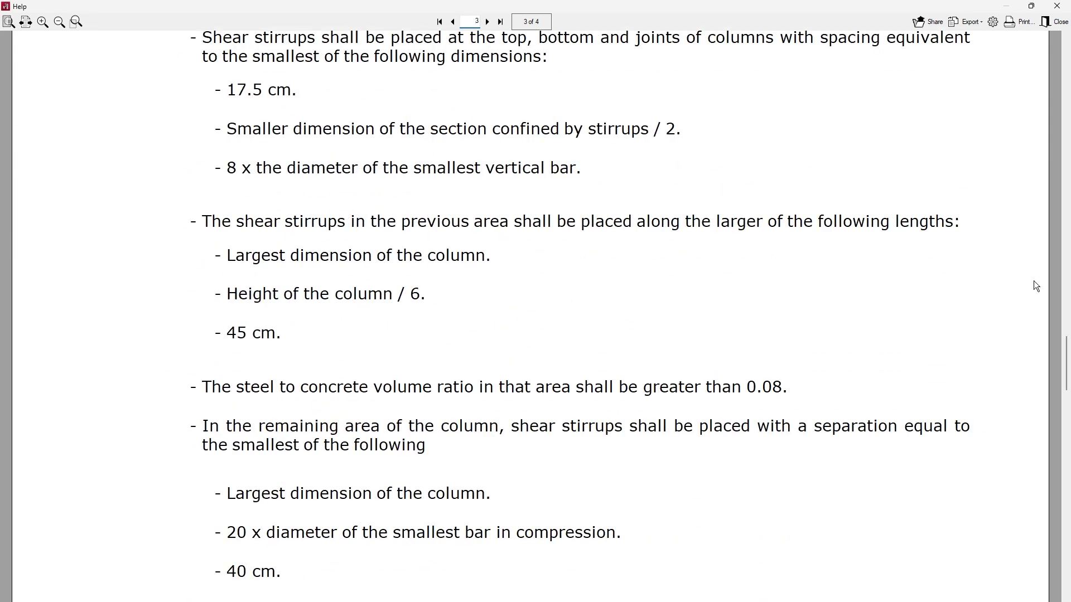
{"action": "left_click", "coordinate": [1056, 22]}
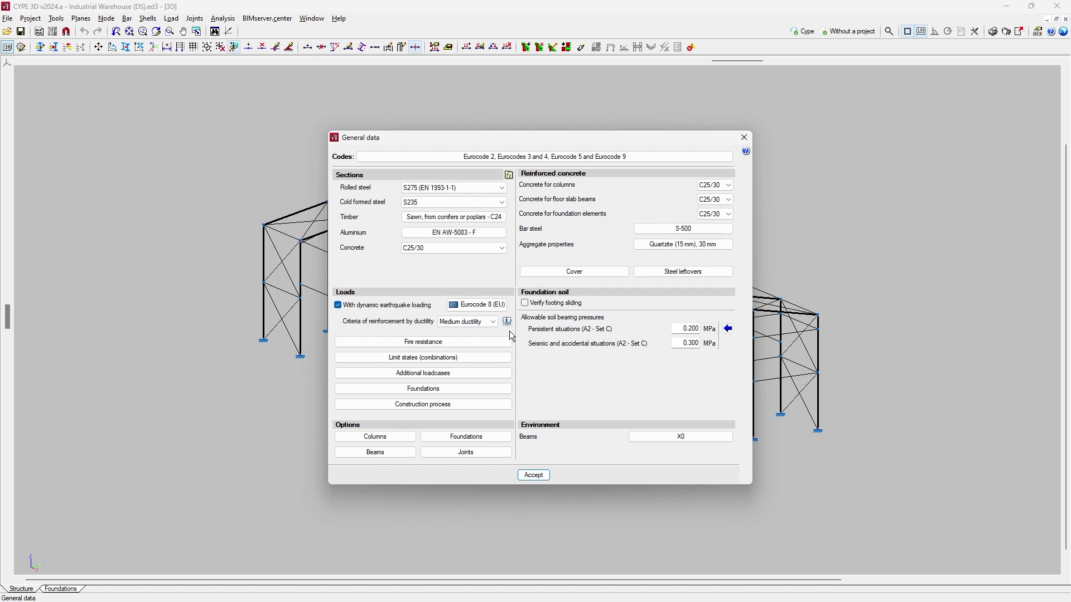
- Accept the general data and analyse the structure without dimensioning sections, checking bars and resolving all nodes with welded connections, using default buckling parameters
{"action": "left_click", "coordinate": [536, 475]}
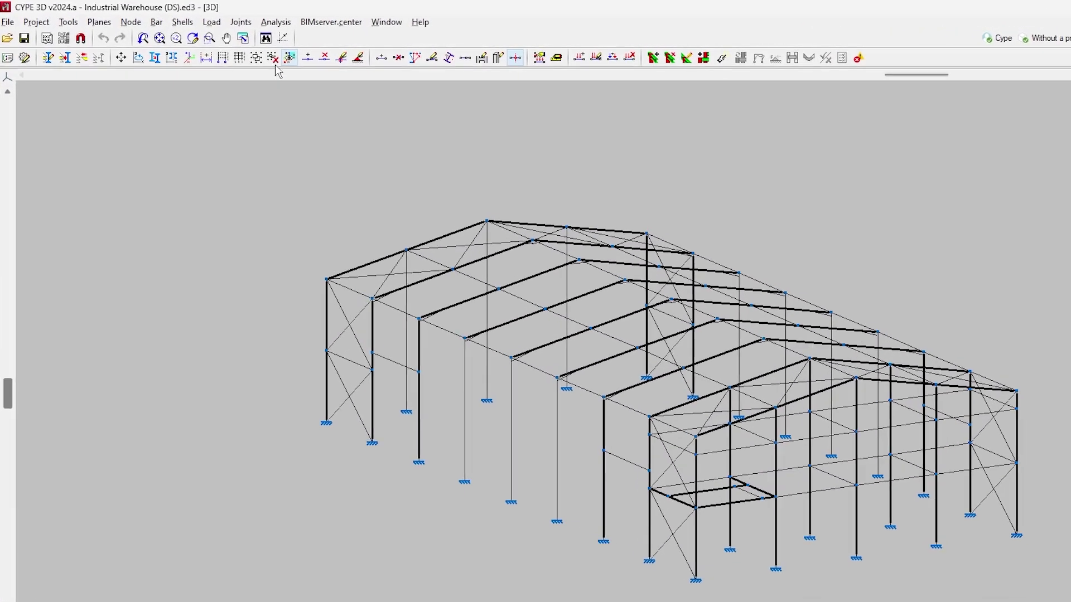
{"action": "left_click", "coordinate": [223, 18]}
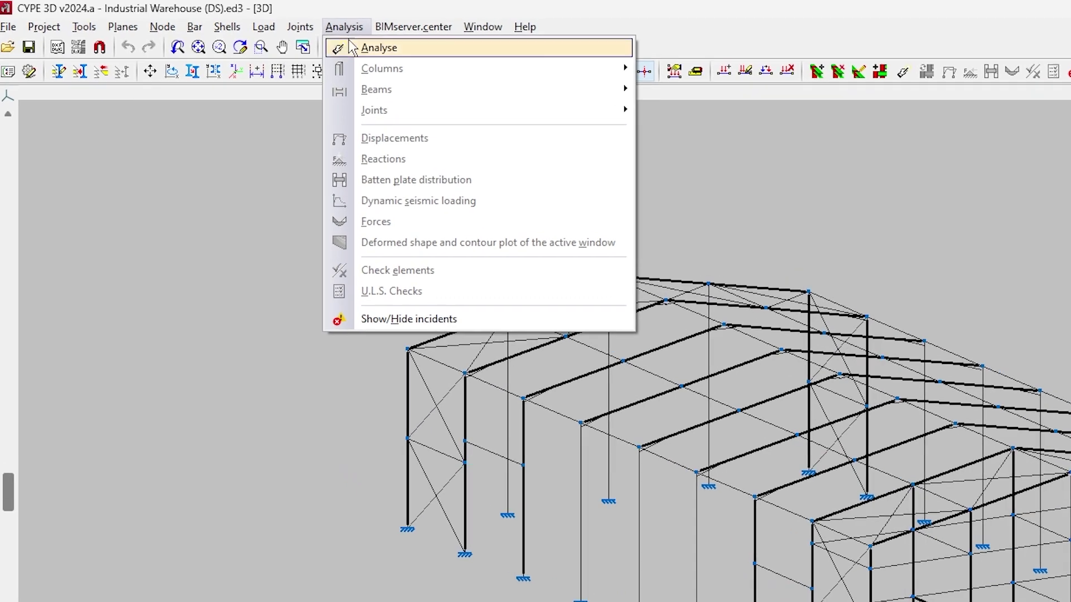
{"action": "left_click", "coordinate": [351, 48]}
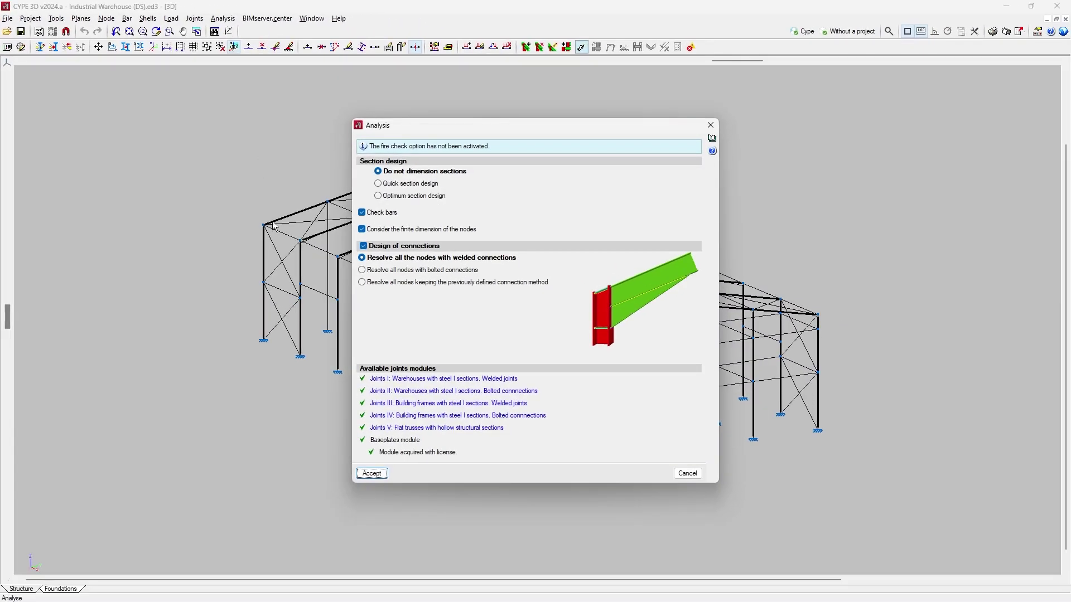
{"action": "left_click", "coordinate": [381, 474]}
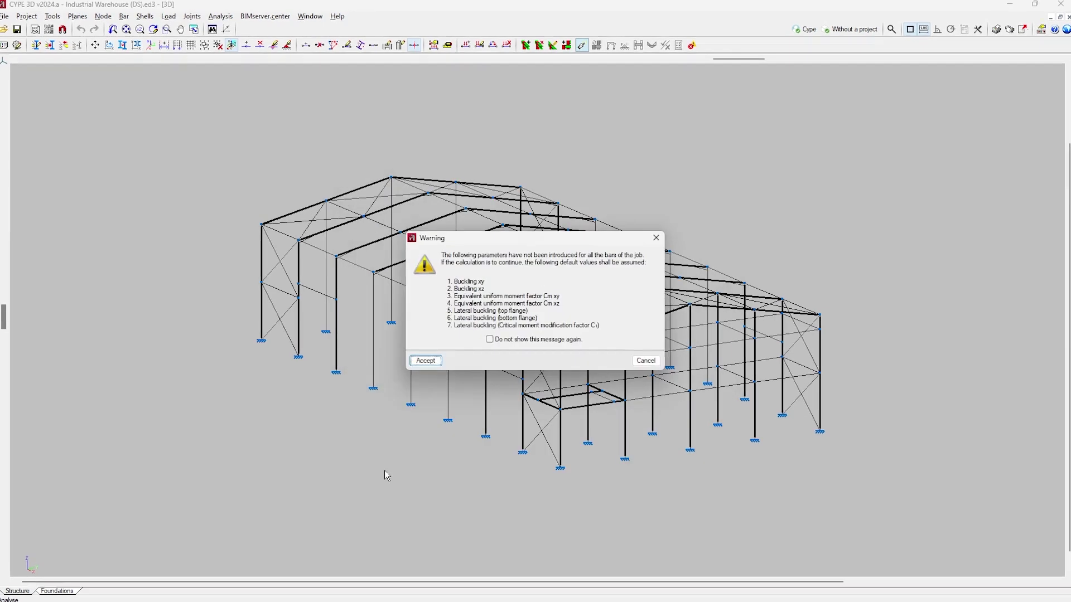
{"action": "left_click", "coordinate": [425, 361]}
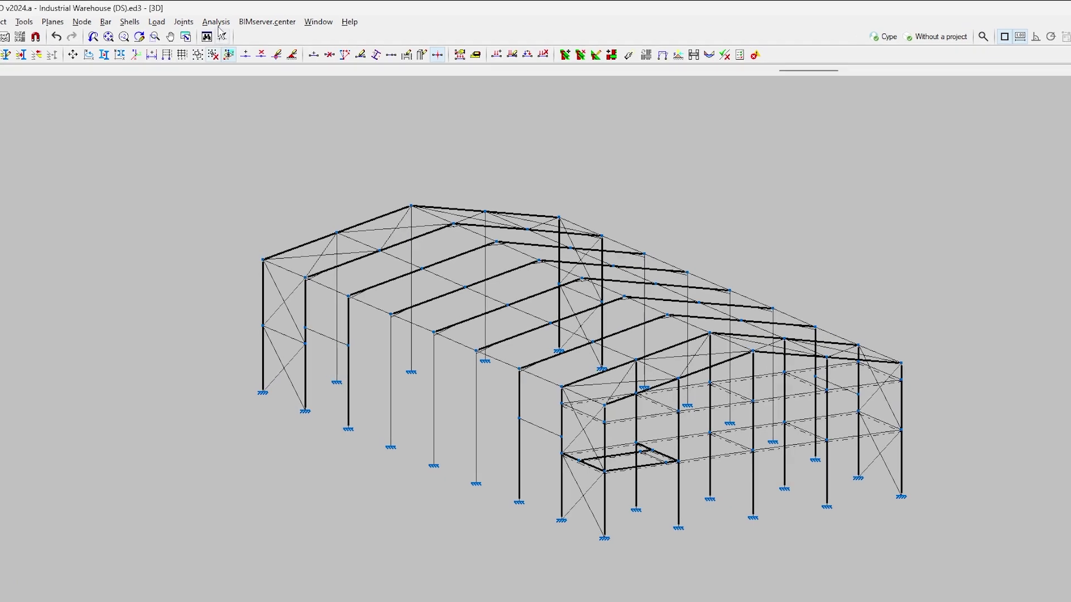
- Open the dynamic seismic loading report and examine the earthquake general data and the design spectra in X and Y
{"action": "left_click", "coordinate": [215, 22]}
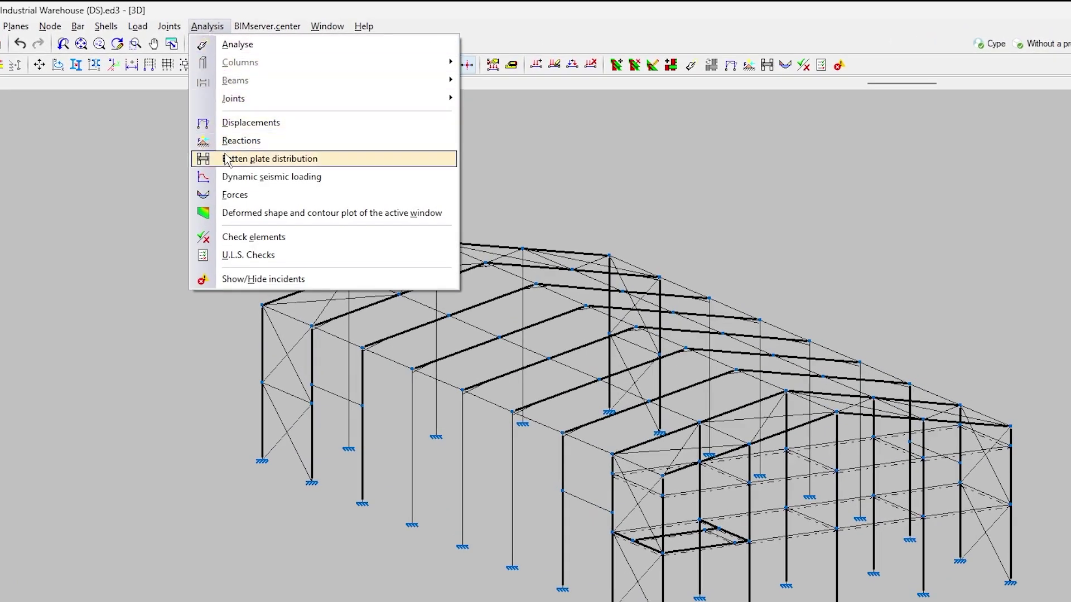
{"action": "left_click", "coordinate": [229, 177]}
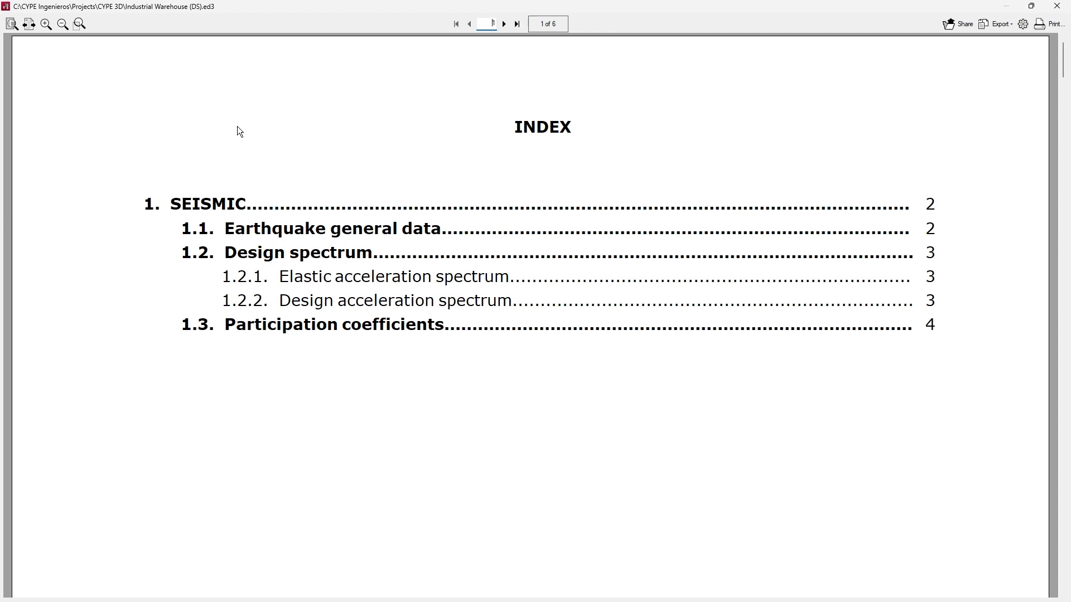
{"action": "left_click", "coordinate": [302, 230]}
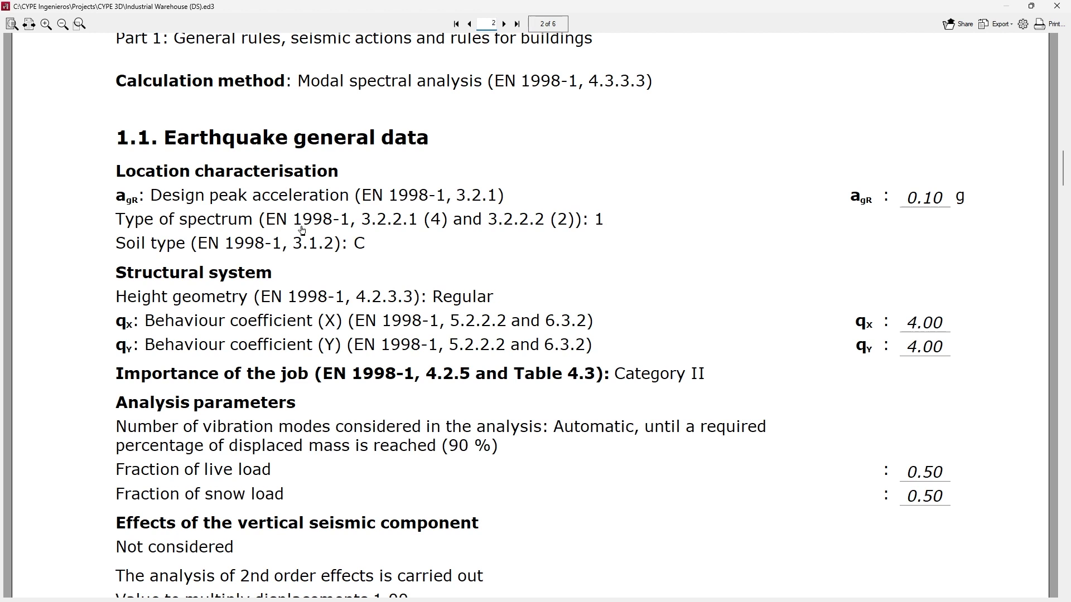
{"action": "scroll", "coordinate": [311, 209], "scroll_direction": "down", "scroll_amount": 3}
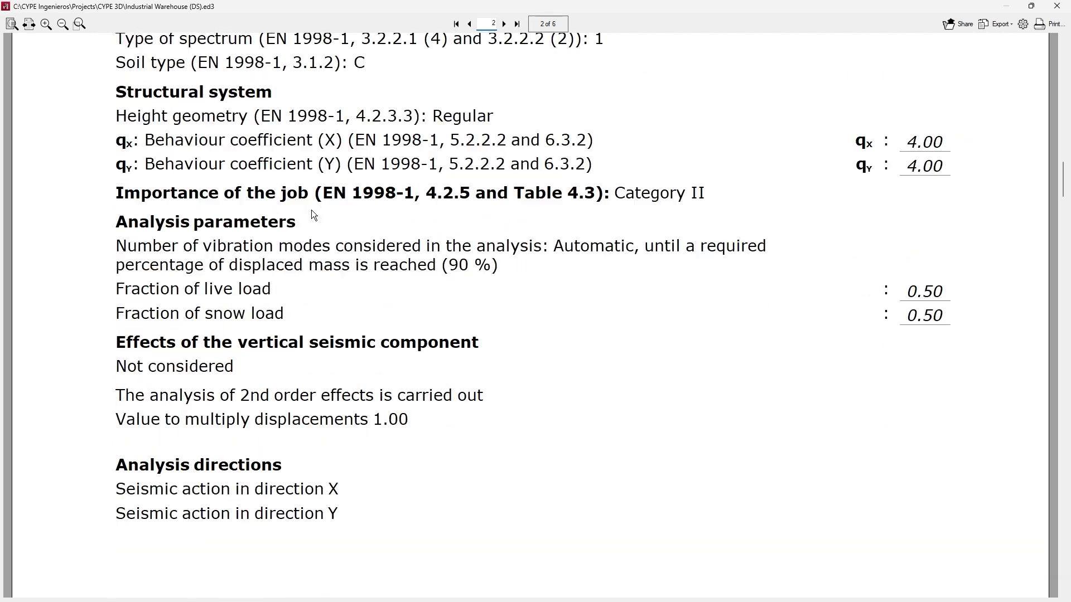
{"action": "left_click", "coordinate": [503, 24]}
{"action": "scroll", "coordinate": [114, 171], "scroll_direction": "down", "scroll_amount": 1}
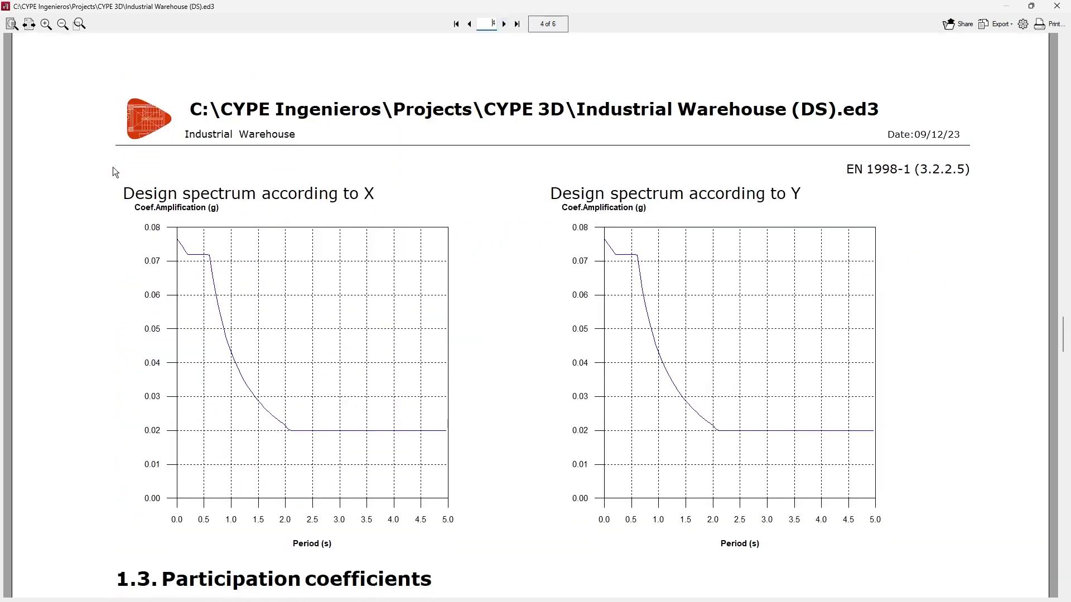